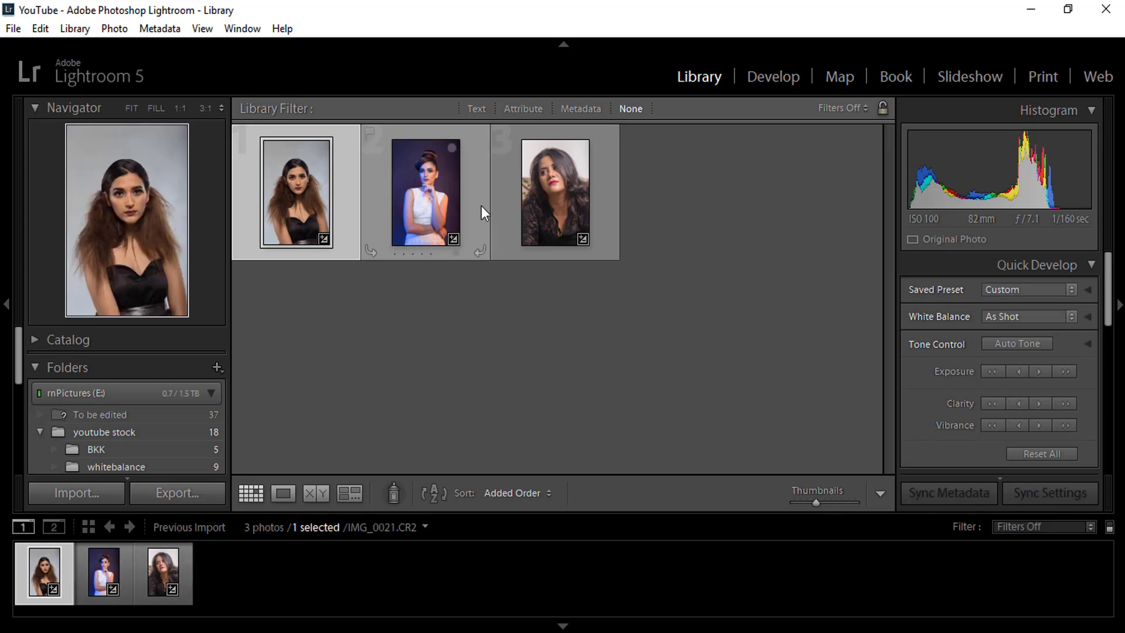
Open the selected portrait IMG_0021.CR2 for developing and show its HSL luminance settings.
left_click(771, 79)
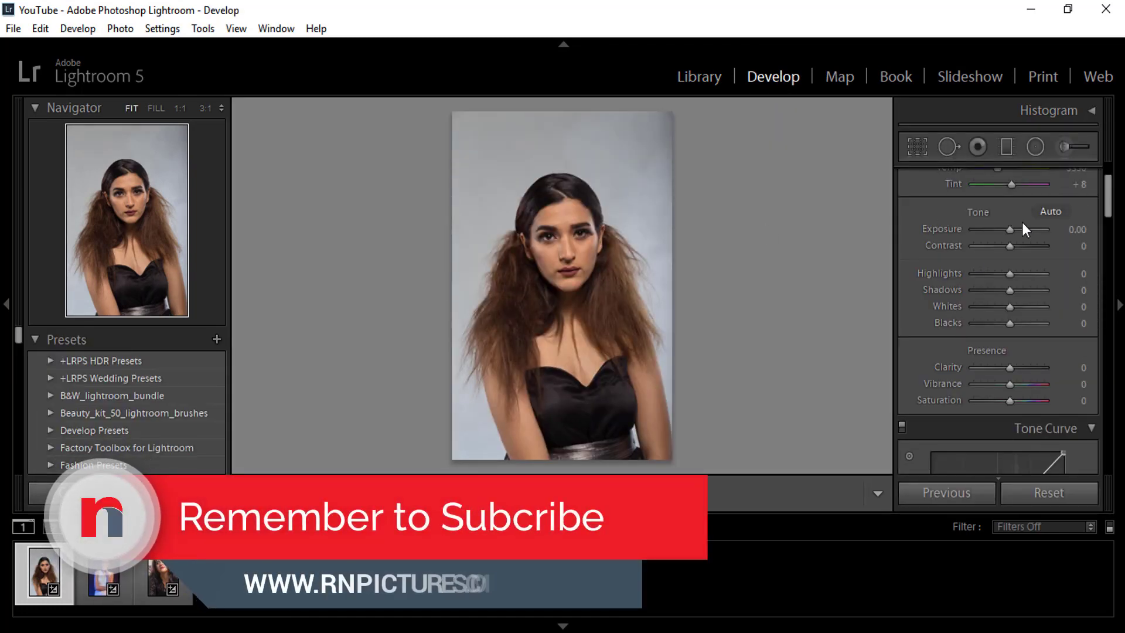
mouse_move(1106, 195)
left_mouse_down()
mouse_move(1106, 244)
mouse_move(1105, 190)
left_mouse_up()
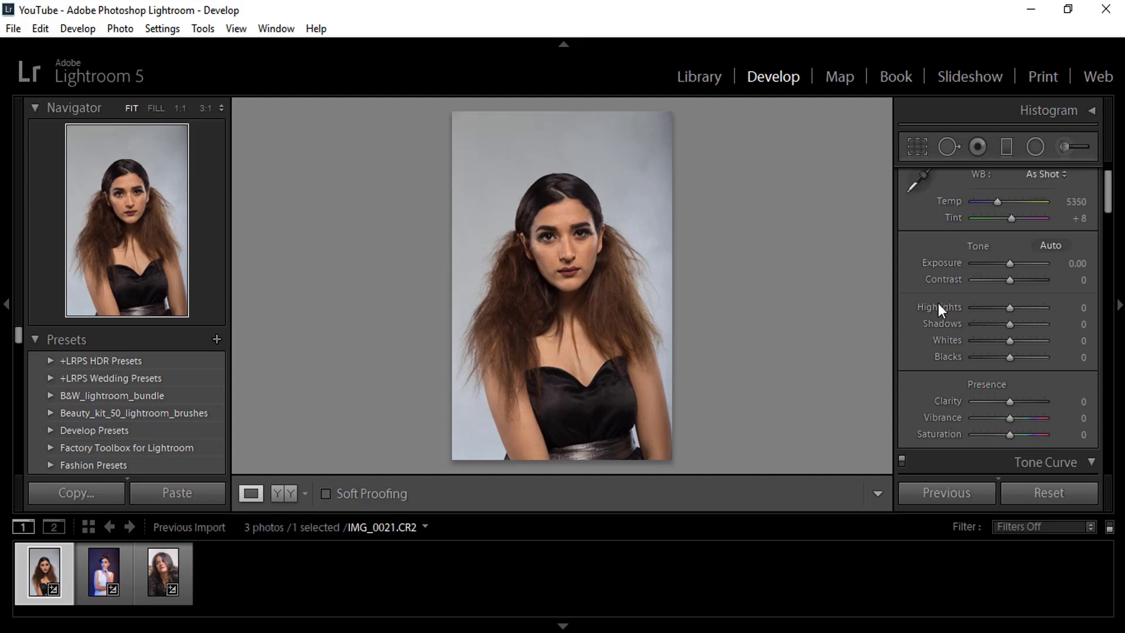
left_click_drag(1108, 187, 1113, 265)
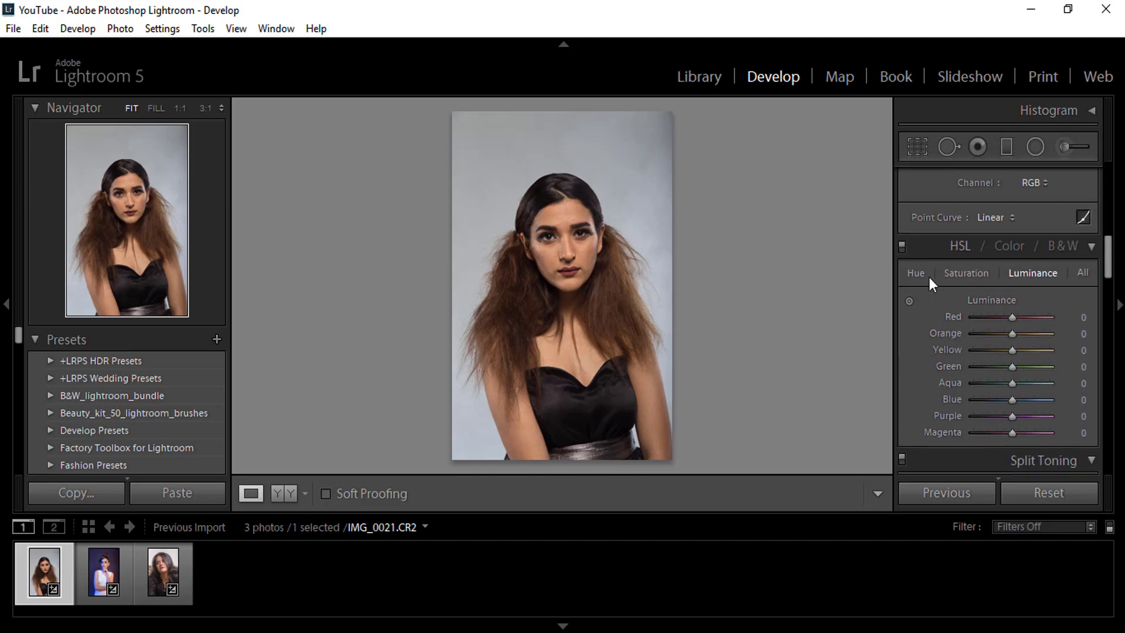
key("ctrl+3")
left_click(1025, 276)
Try different orange luminance levels on the portrait, up to +100, and settle on +27.
left_click_drag(1012, 335, 1046, 335)
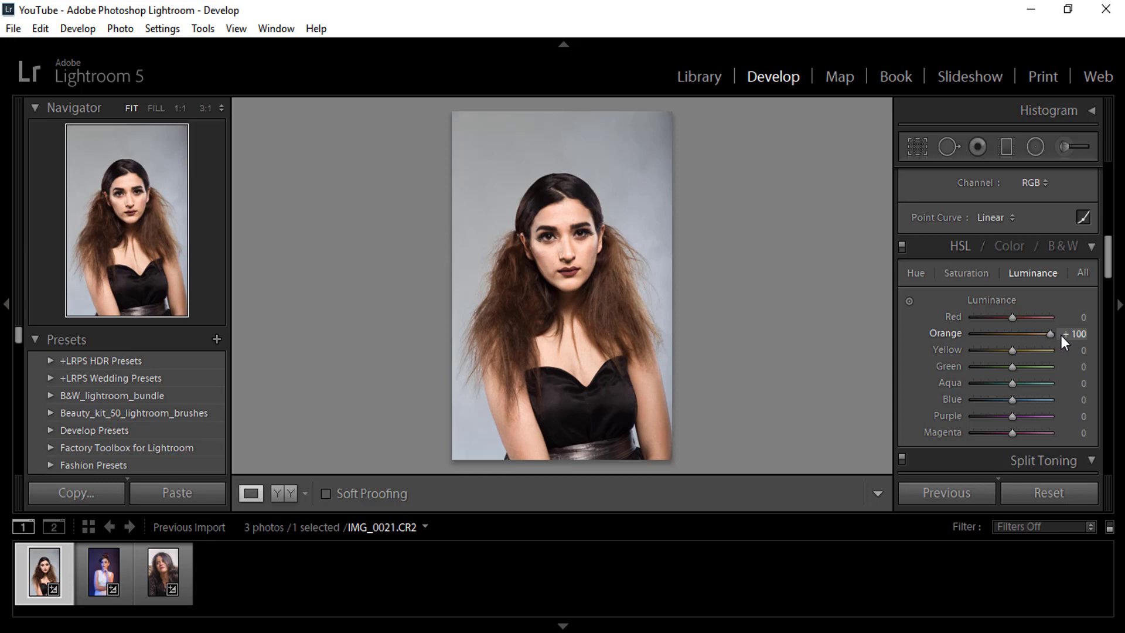
left_click_drag(1066, 335, 1022, 344)
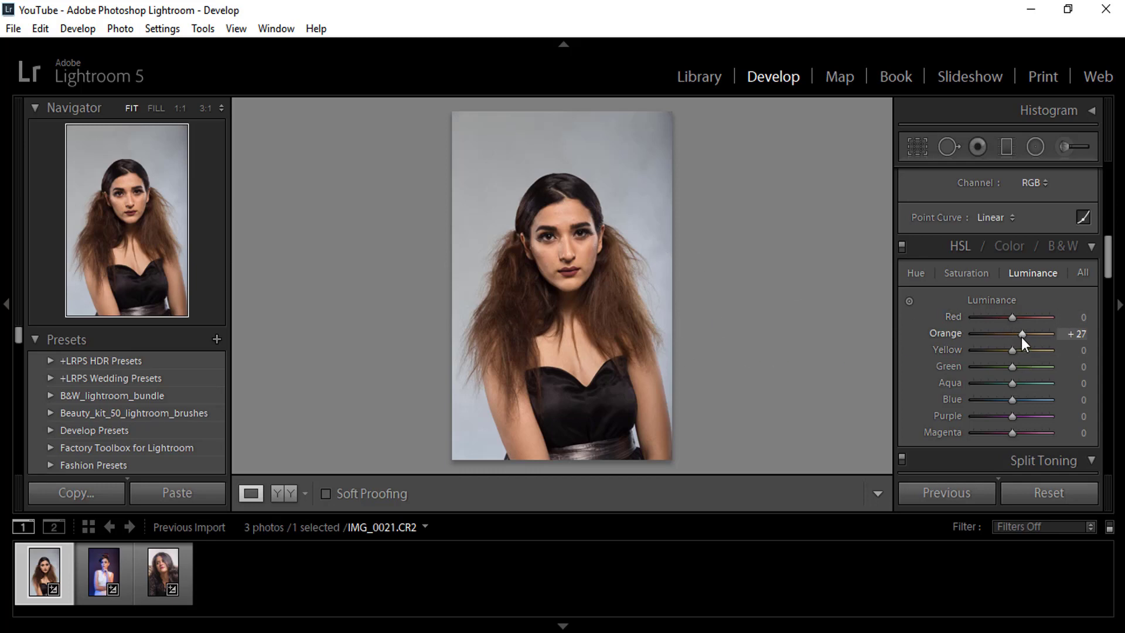
left_click_drag(1023, 343, 1018, 336)
mouse_move(1017, 339)
left_mouse_down()
mouse_move(1055, 334)
mouse_move(1031, 339)
left_mouse_up()
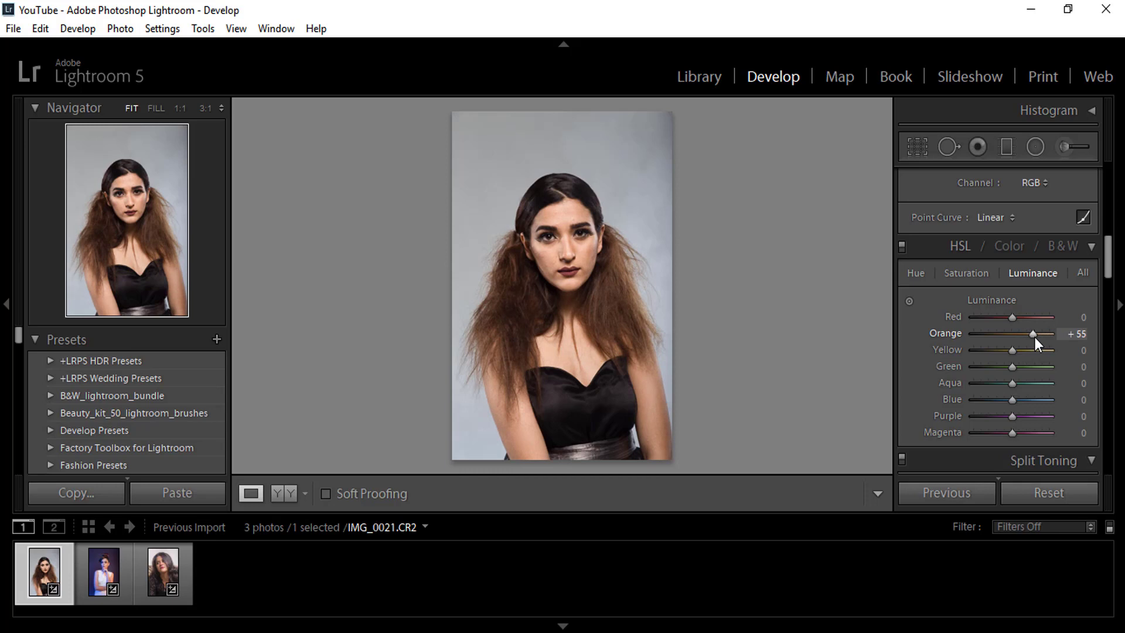
left_click_drag(1035, 336, 1059, 336)
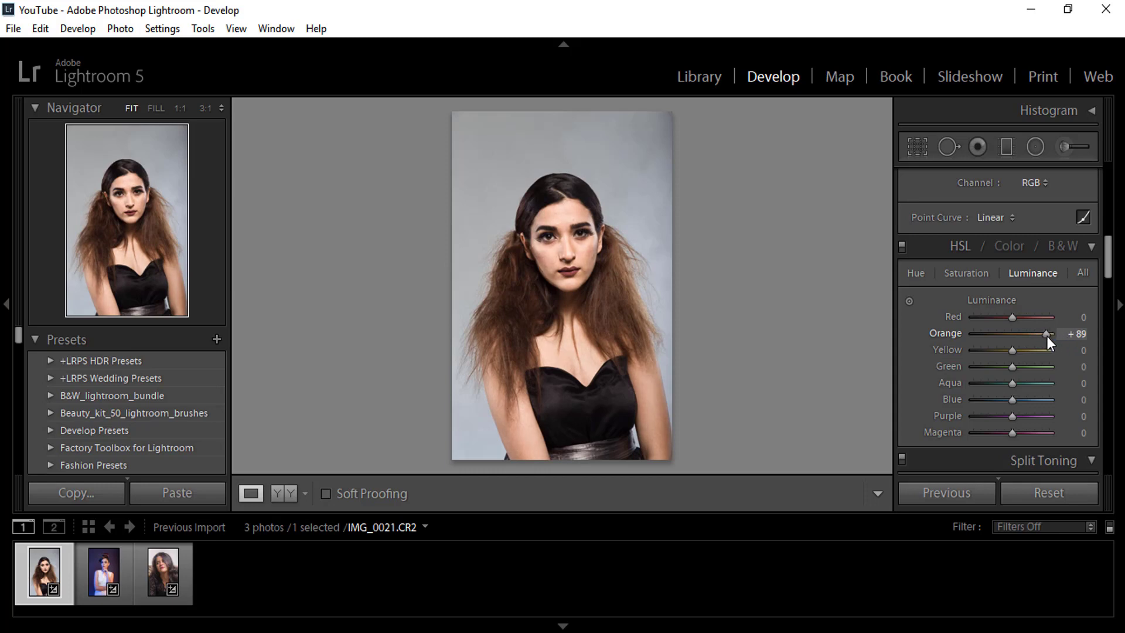
left_click_drag(1047, 336, 1018, 339)
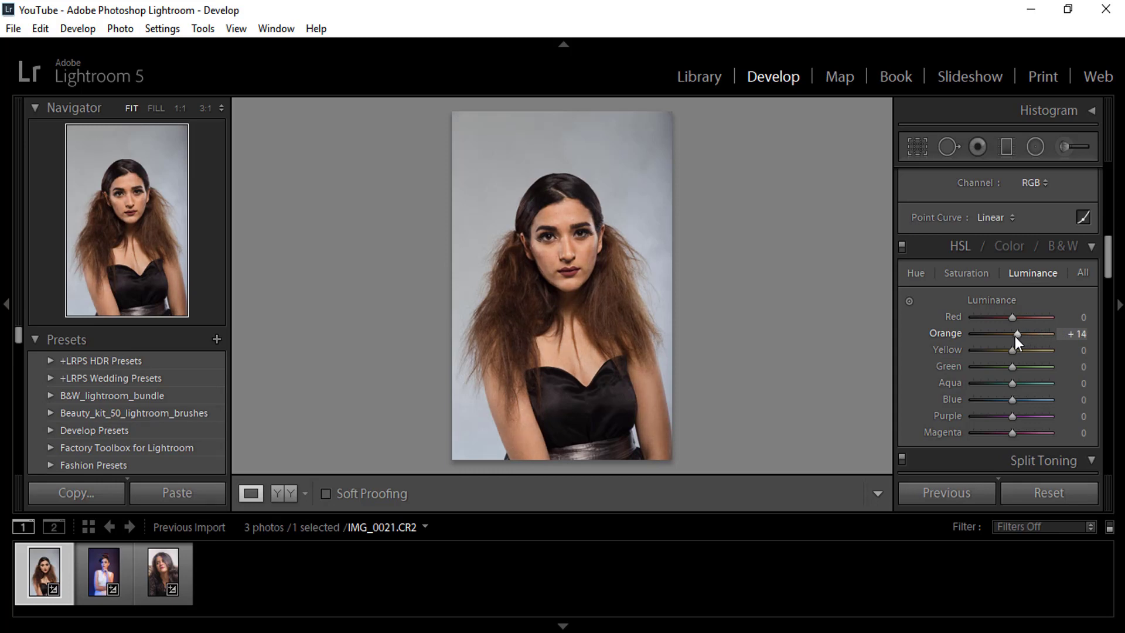
left_click_drag(1018, 337, 1022, 339)
Inspect the skin around the eye and cheek at 1:1 and return to the full-photo view.
left_click(570, 256)
left_click_drag(724, 231, 578, 364)
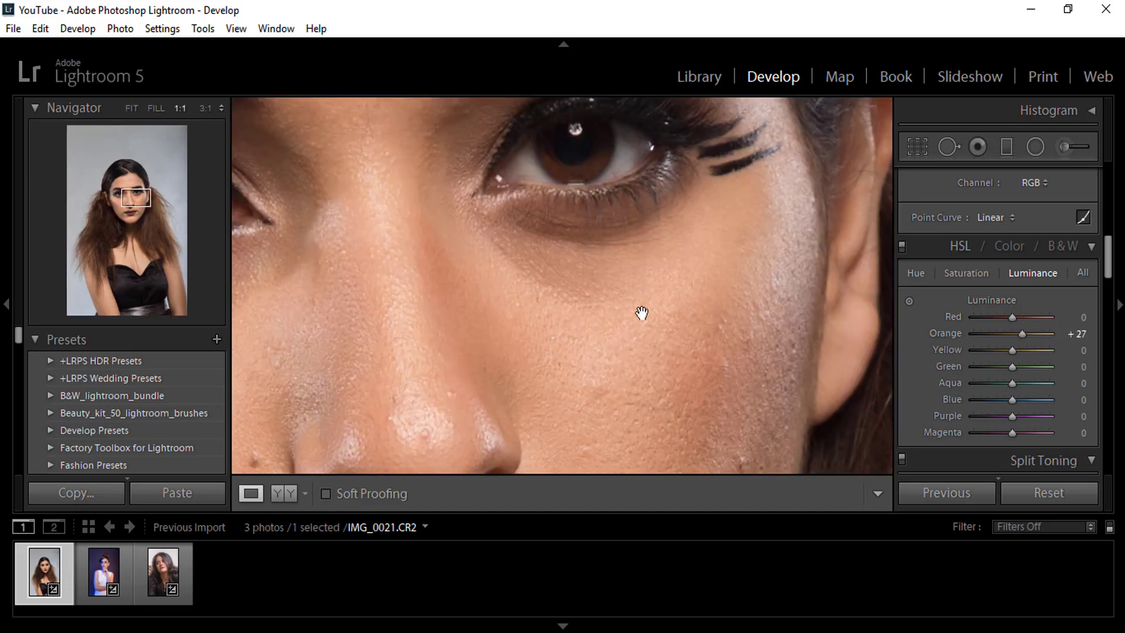
left_click_drag(641, 315, 602, 269)
left_click(403, 300)
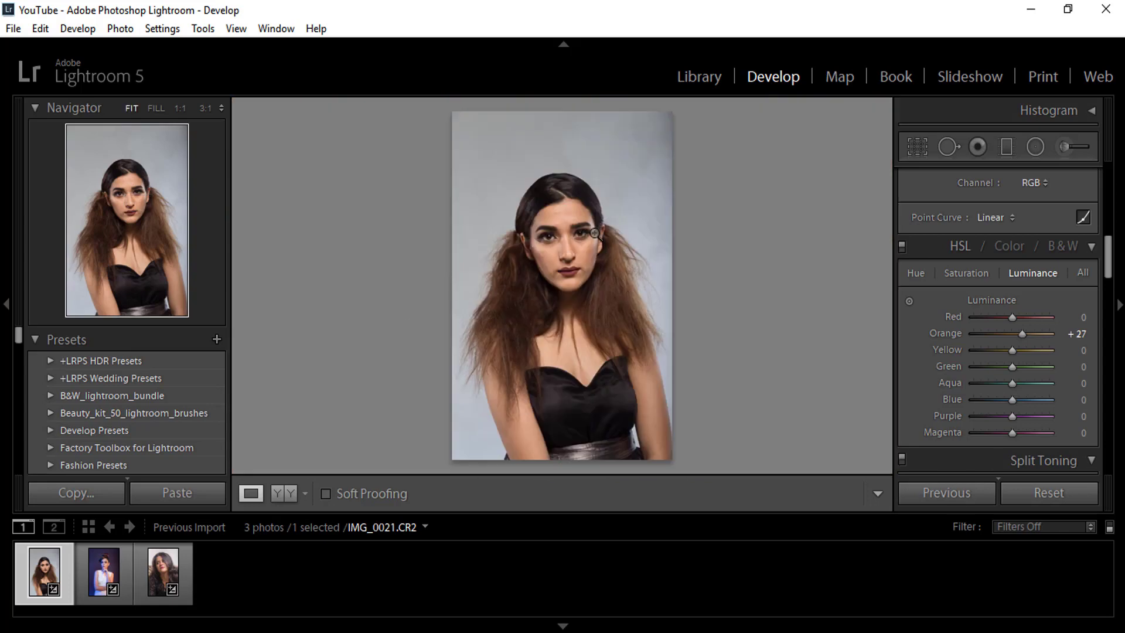
Set the orange luminance of IMG_0391.CR2 to +25 and show its before version for comparison.
left_click(146, 582)
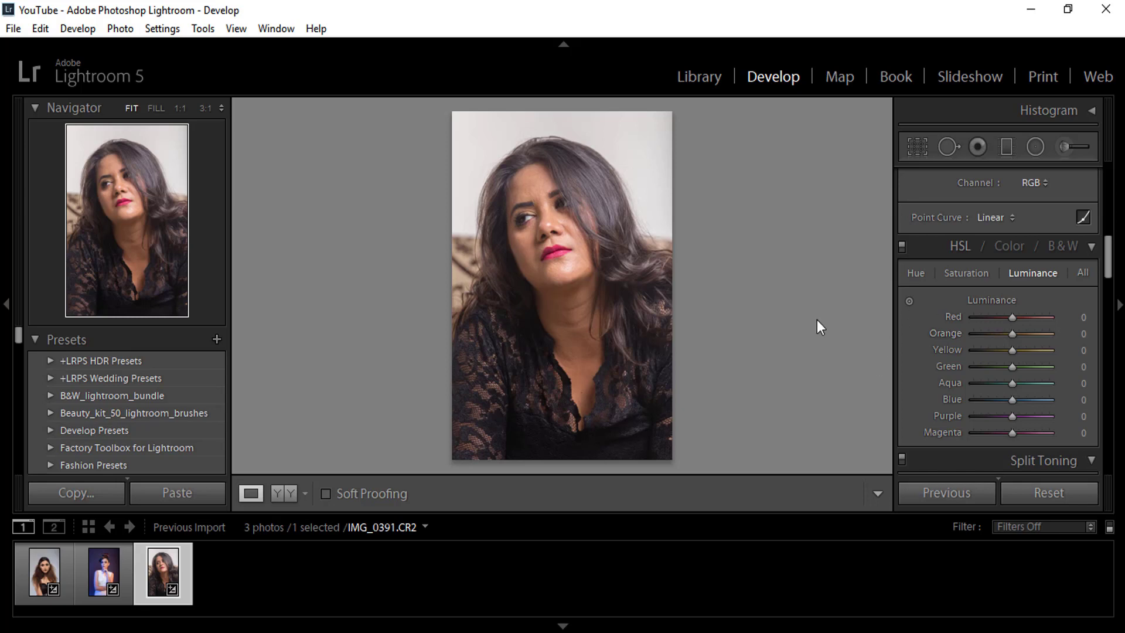
mouse_move(1012, 333)
left_mouse_down()
mouse_move(1084, 342)
mouse_move(982, 357)
mouse_move(1001, 366)
mouse_move(1061, 355)
mouse_move(999, 355)
mouse_move(1009, 355)
left_mouse_up()
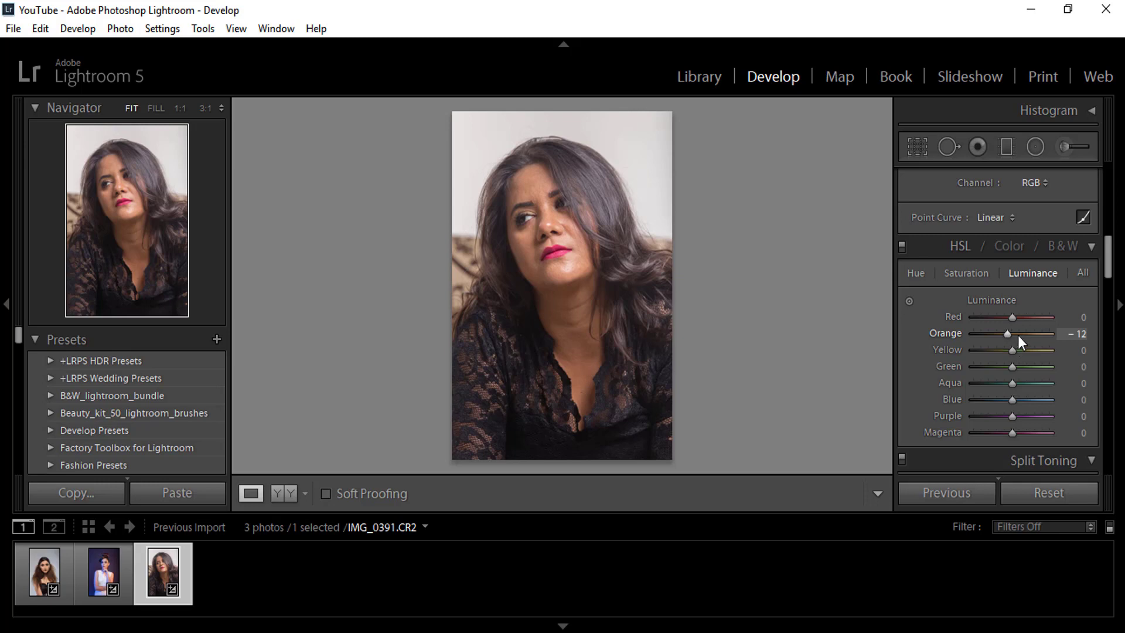
left_click_drag(1018, 334, 1025, 333)
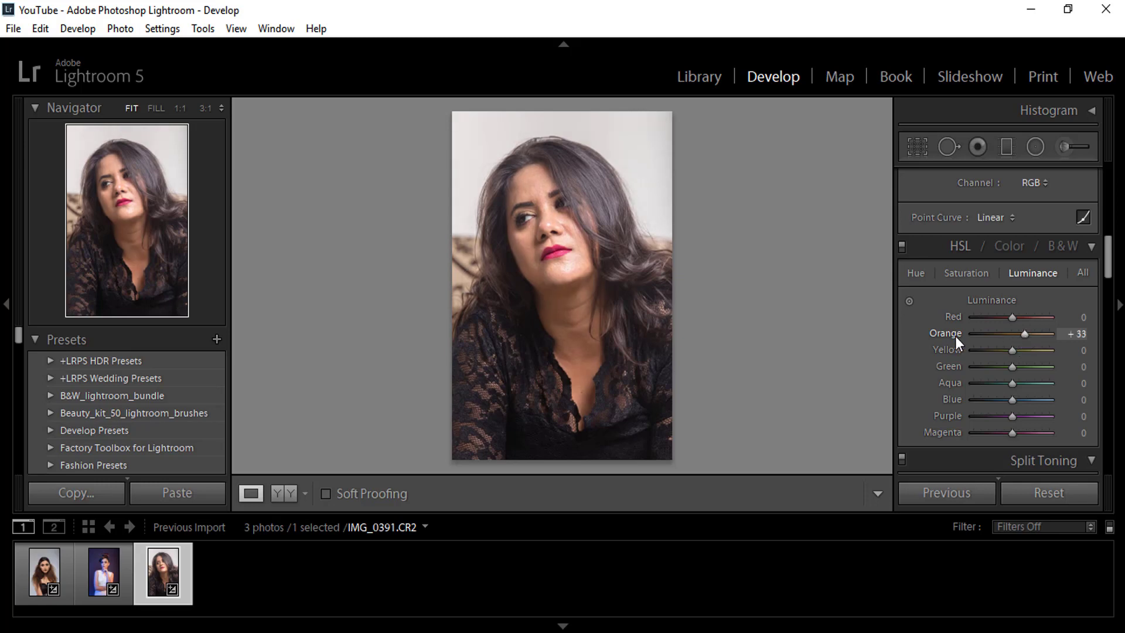
left_click_drag(1025, 336, 1023, 337)
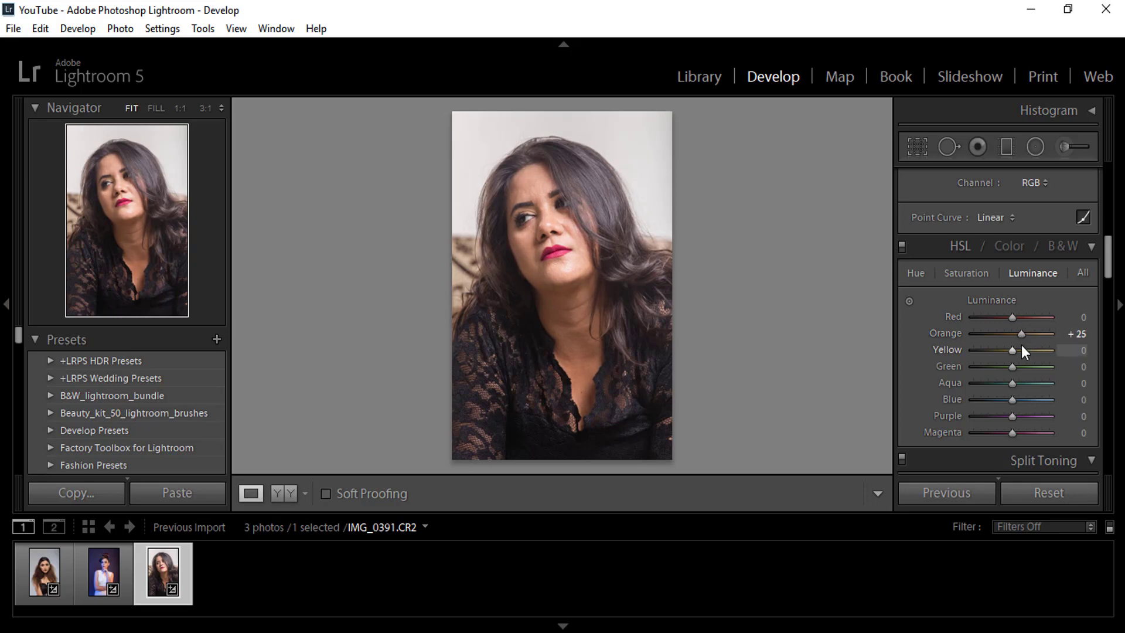
key("backslash")
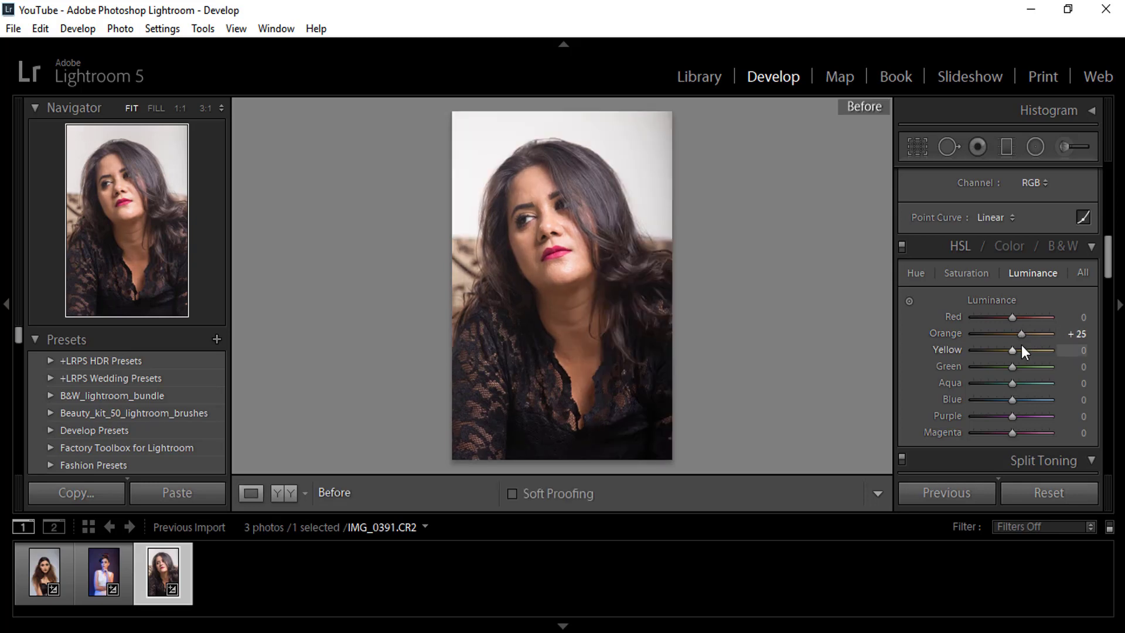
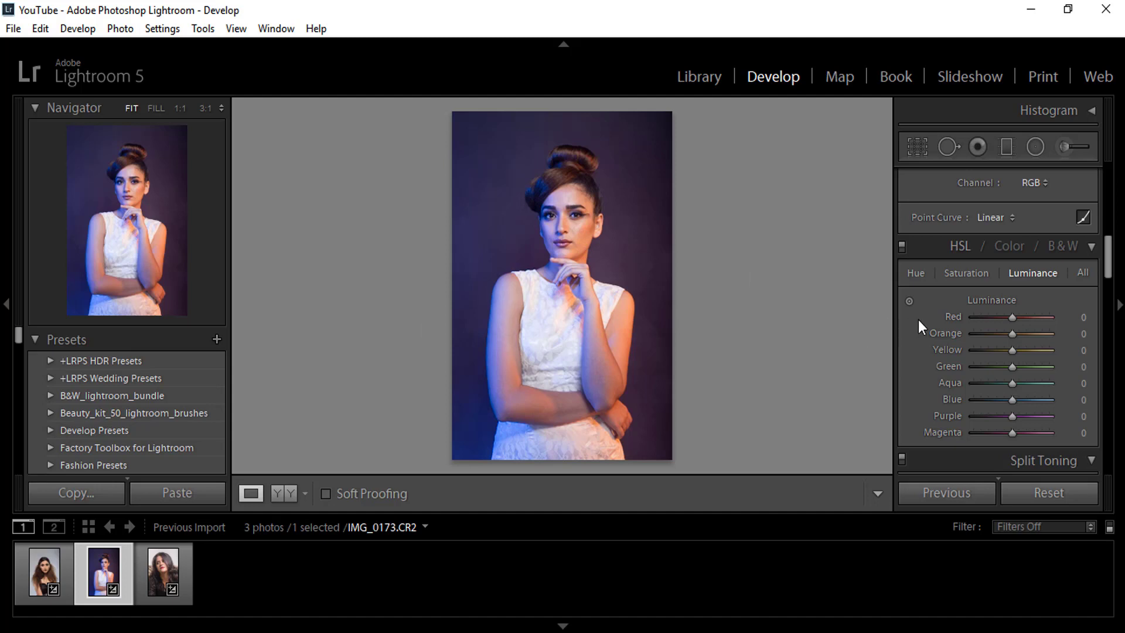
Set the vibrance to +43 and the saturation to +56 for IMG_0173.CR2.
scroll(944, 311, "up", 8)
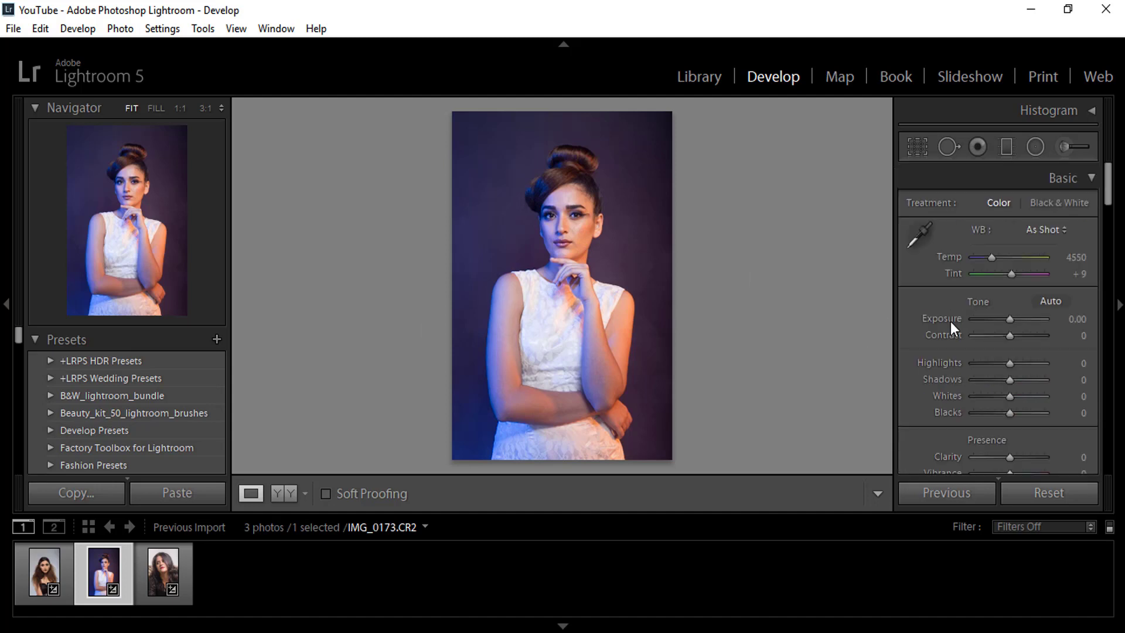
scroll(950, 321, "down", 3)
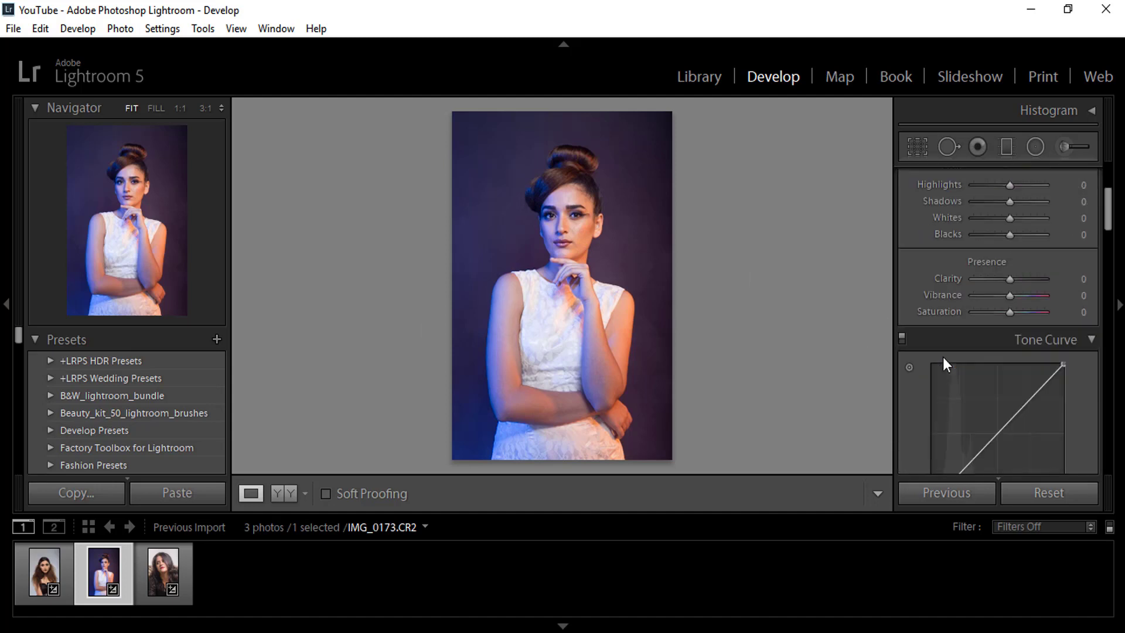
left_click(1024, 295)
left_click(1022, 314)
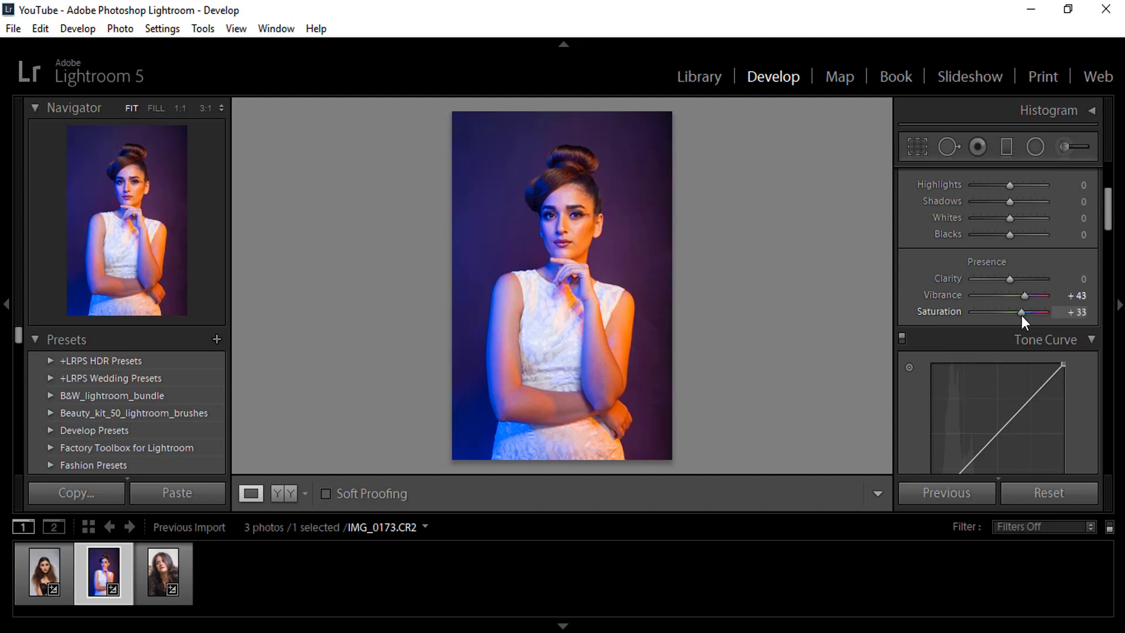
left_click_drag(1021, 315, 1029, 315)
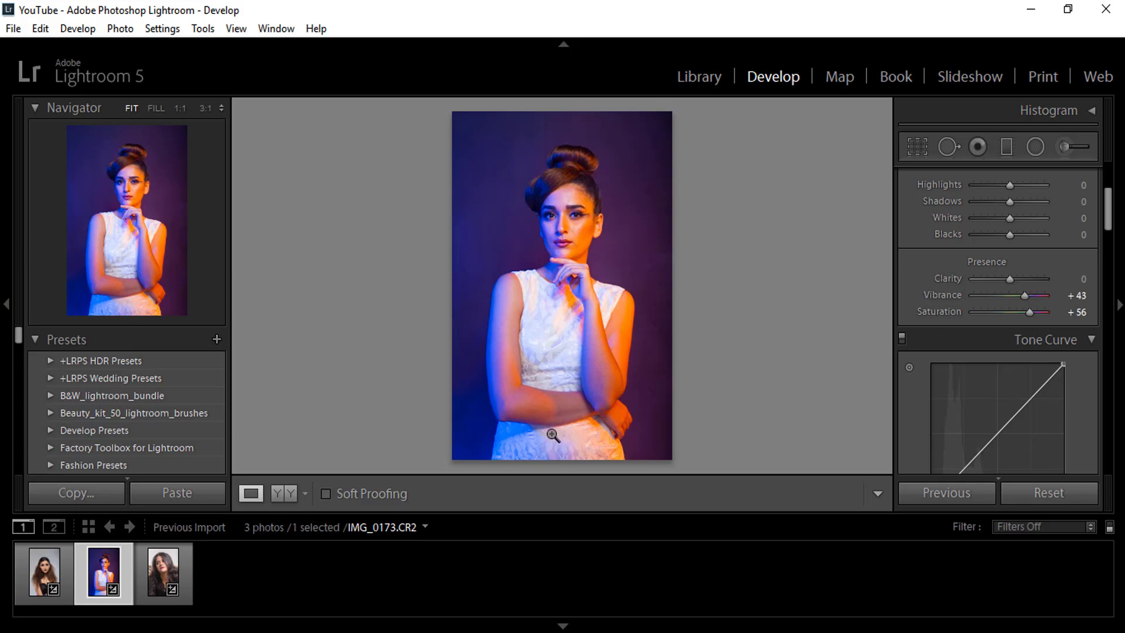
Set the orange luminance of IMG_0173.CR2 to +63, comparing it with a temporary reset that is undone.
scroll(1049, 338, "up", 2)
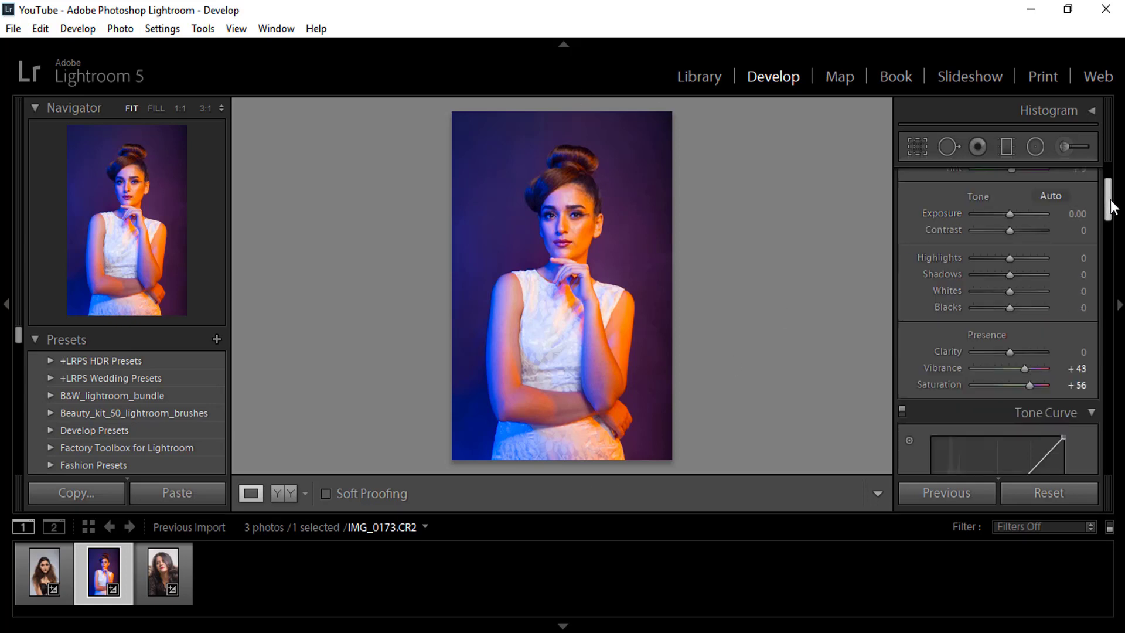
left_click_drag(1107, 198, 1119, 263)
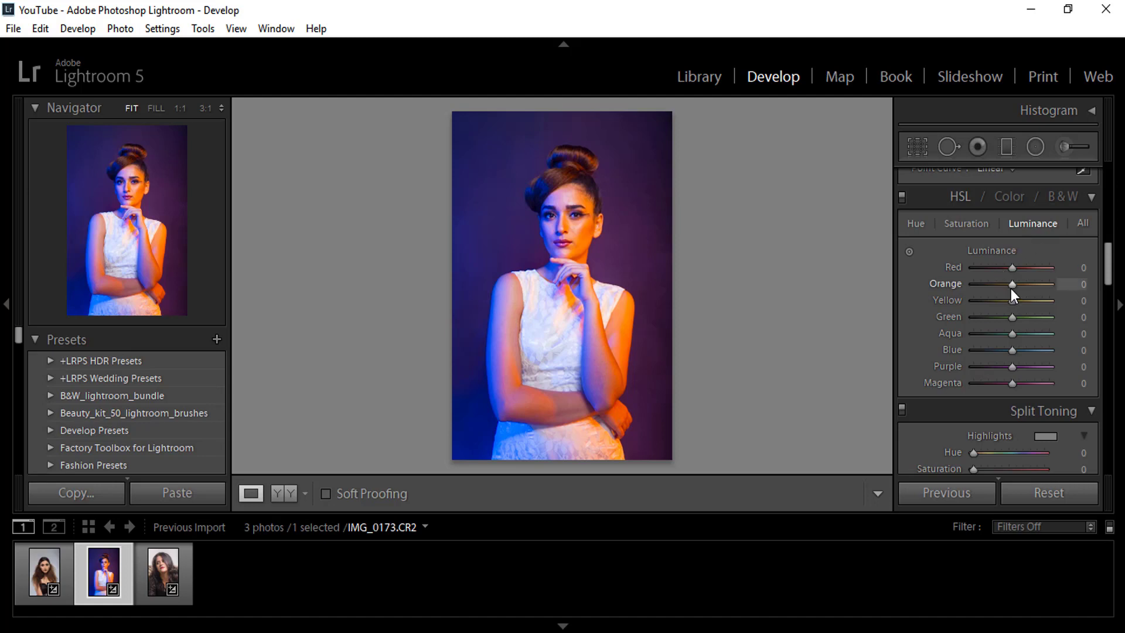
left_click_drag(1011, 289, 1035, 293)
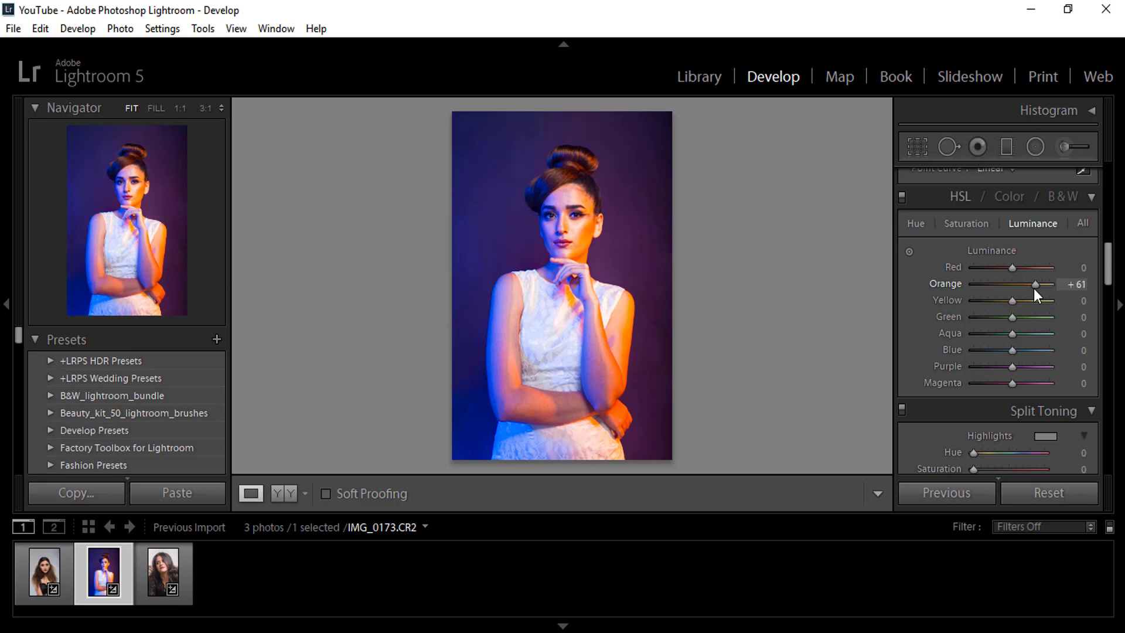
left_click_drag(1034, 289, 1038, 286)
double_click(1033, 286)
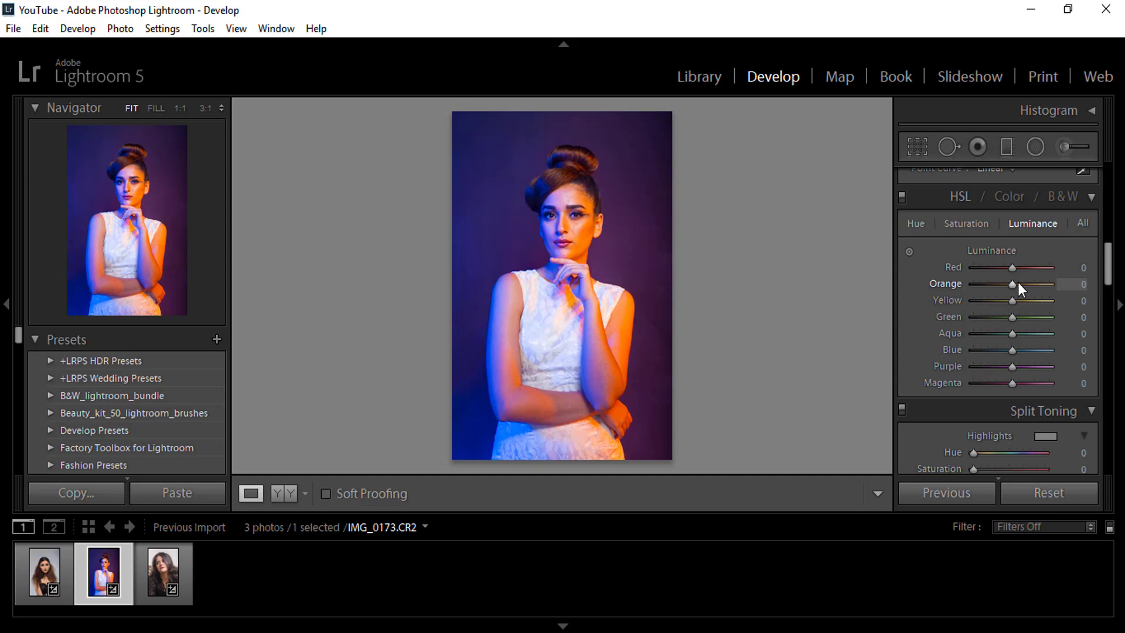
key("ctrl+z")
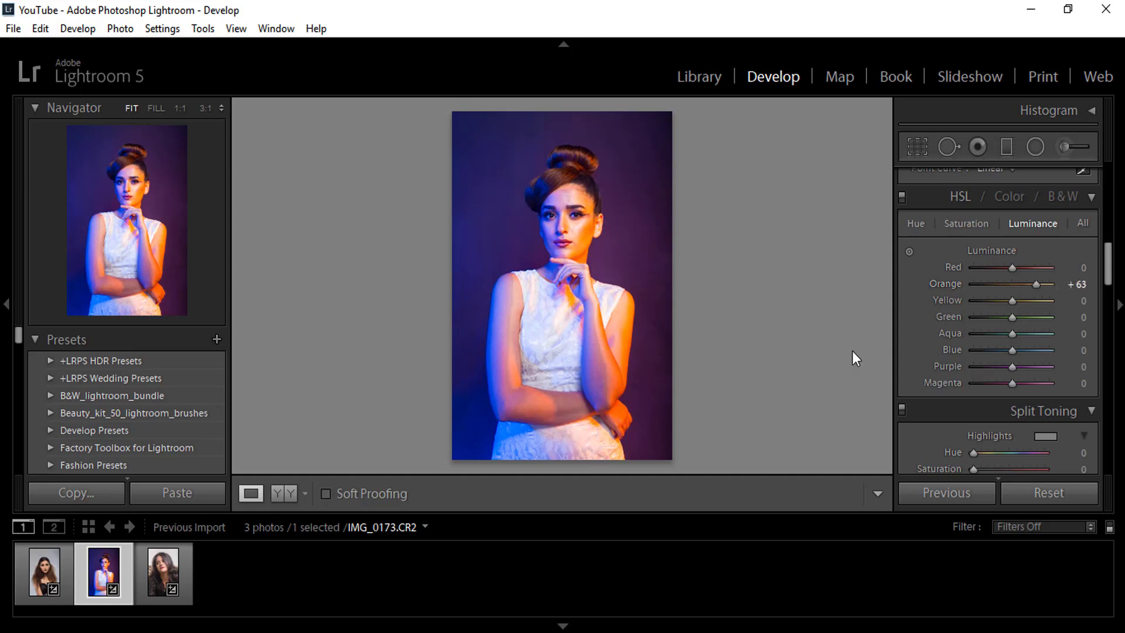